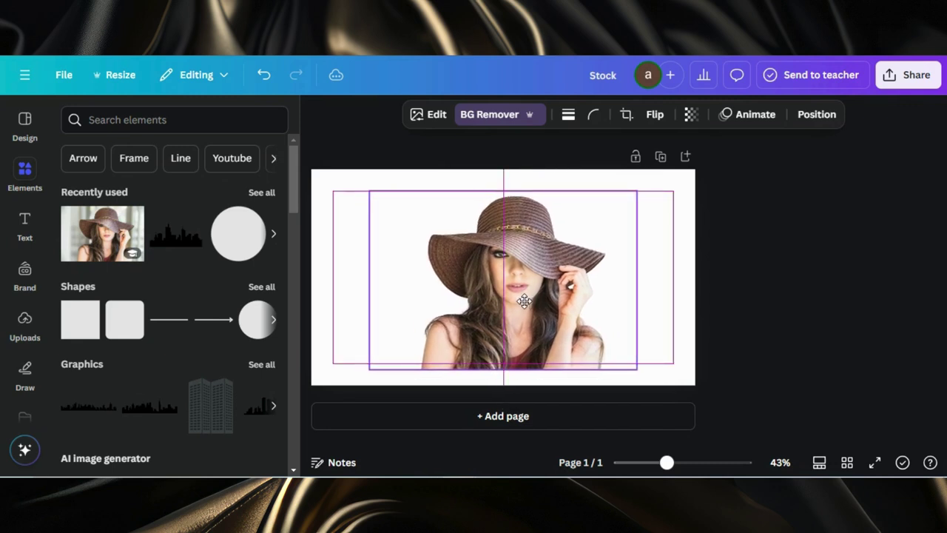
- Add a circle shape to the page and set its fill color to white
left_click(252, 322)
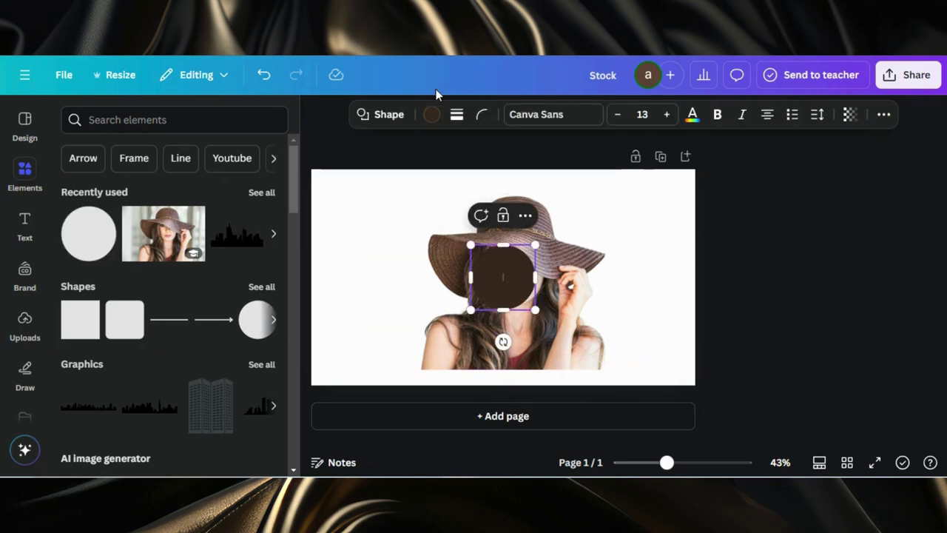
left_click(430, 114)
left_click(189, 224)
- Move the white circle over the hat's crown and stretch it to about 449 by 202 to hide the crown
left_click_drag(502, 276, 587, 209)
left_click_drag(460, 201, 450, 200)
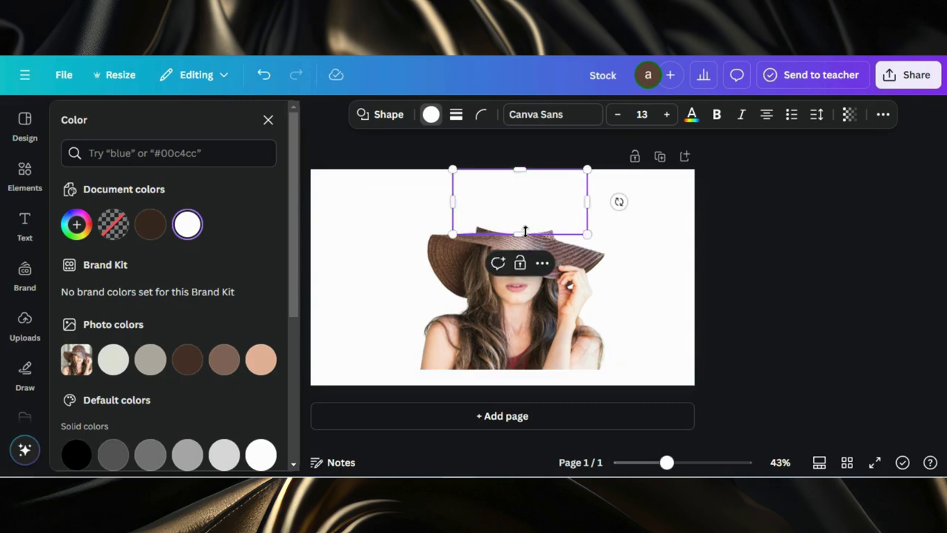
left_click_drag(521, 235, 521, 230)
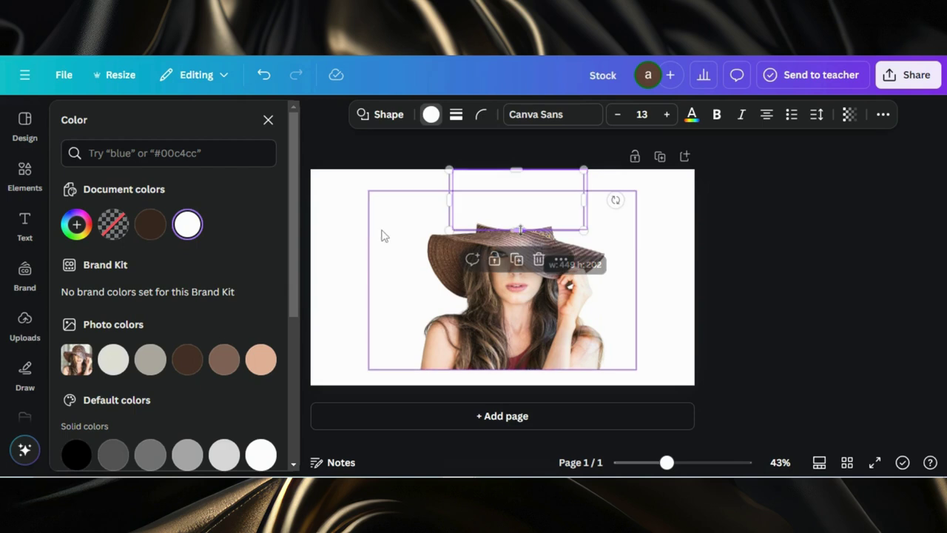
- Add the black city skyline graphic and shrink it to fit where the hat's crown was
left_click(24, 174)
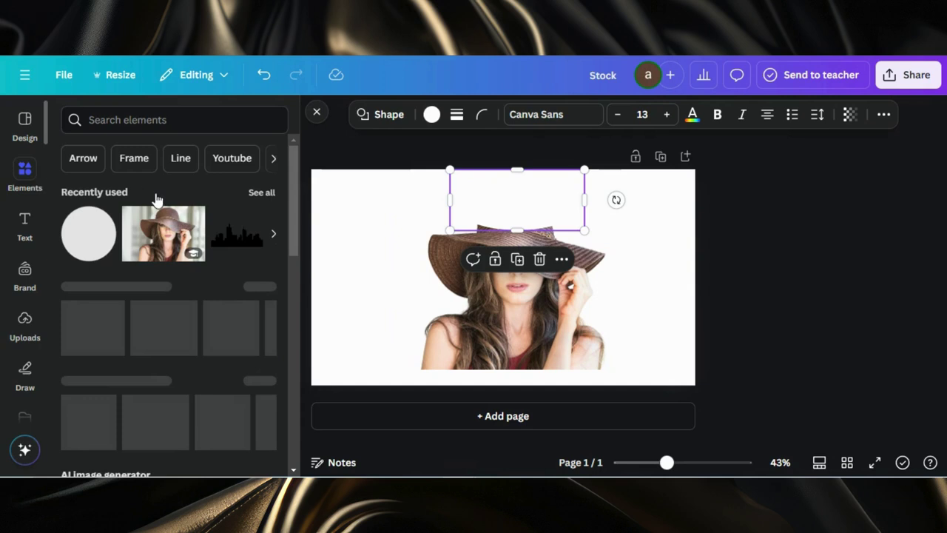
left_click(235, 243)
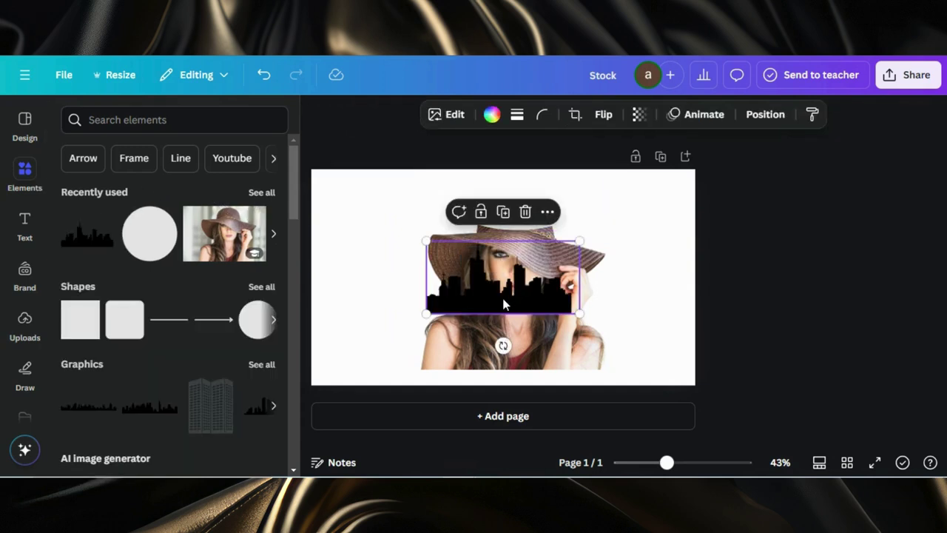
left_click_drag(429, 310, 523, 212)
- Enlarge the white shape to hide more of the crown and lower the skyline onto the hat's brim
left_click(592, 228)
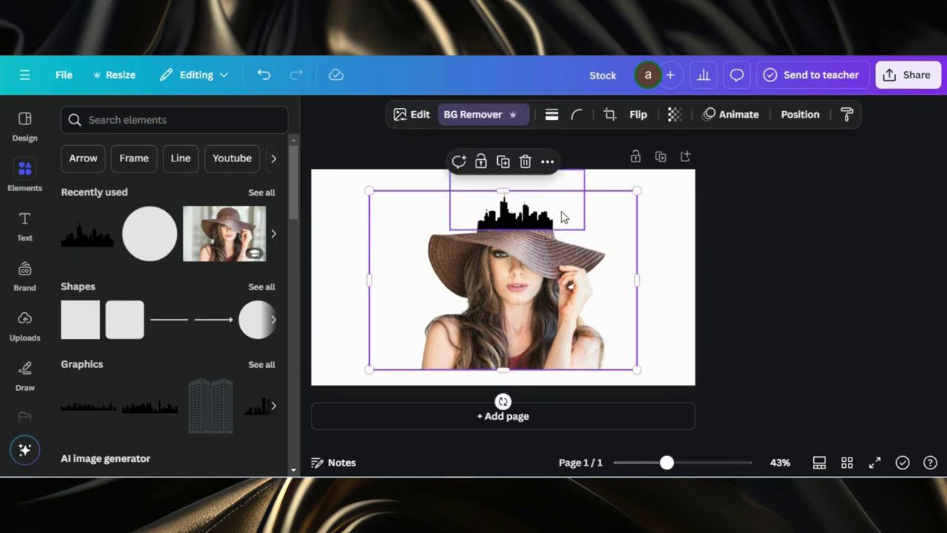
left_click(564, 225)
left_click_drag(584, 230, 598, 249)
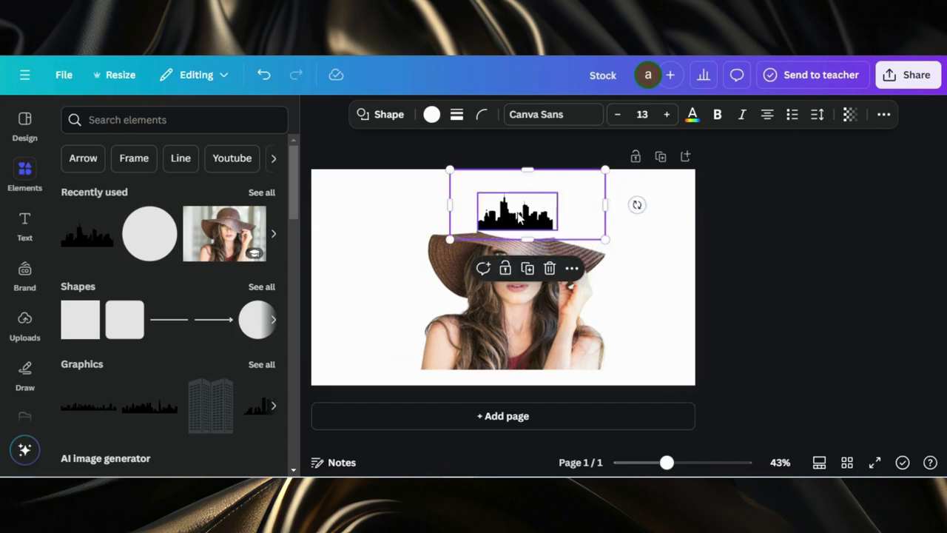
left_click(518, 215)
left_click_drag(518, 215, 519, 223)
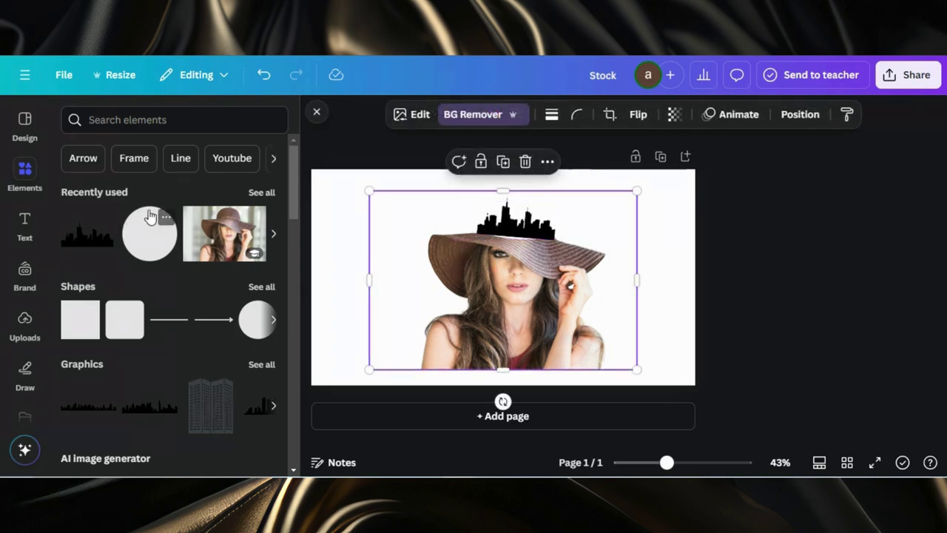
- Add the Spray Paint Splatter graphic and place it over the skyline on the hat
left_click(273, 233)
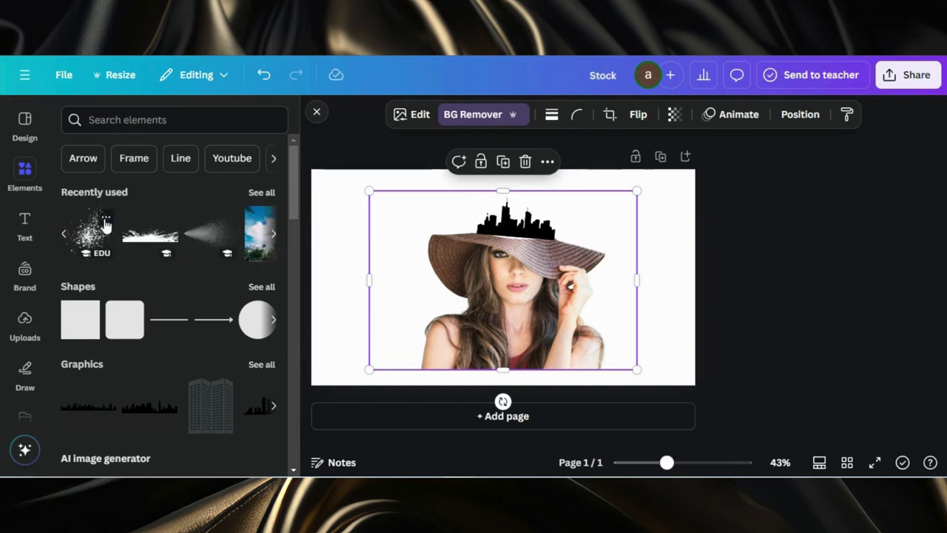
left_click(106, 220)
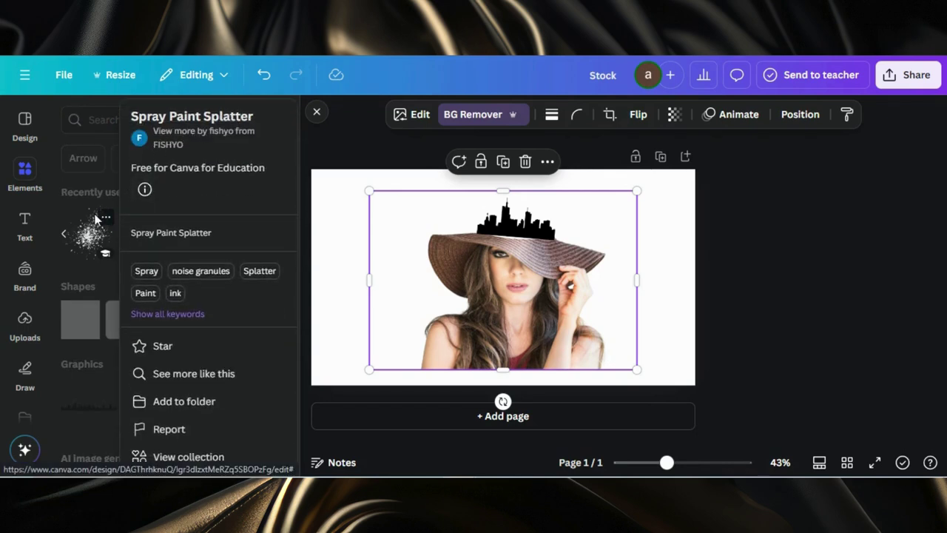
left_click(90, 237)
left_click(92, 242)
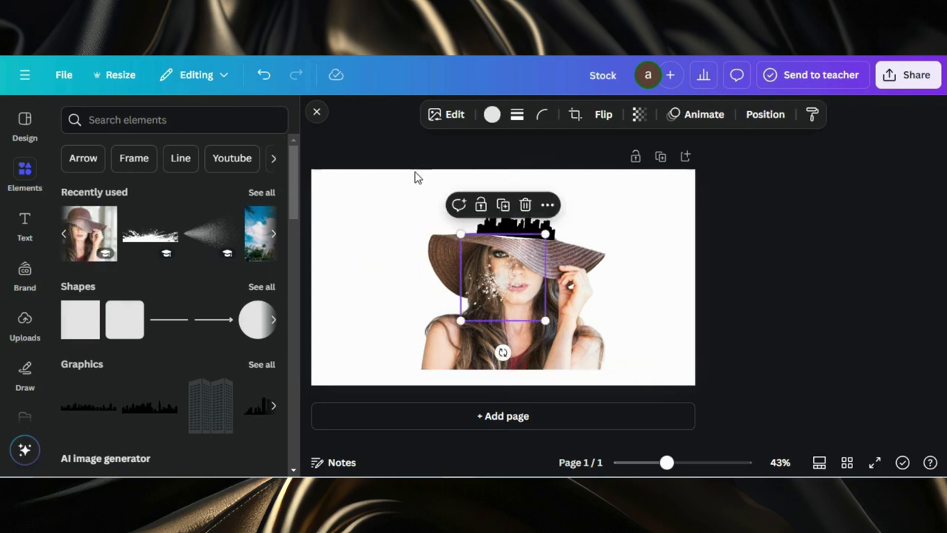
left_click_drag(498, 274, 517, 237)
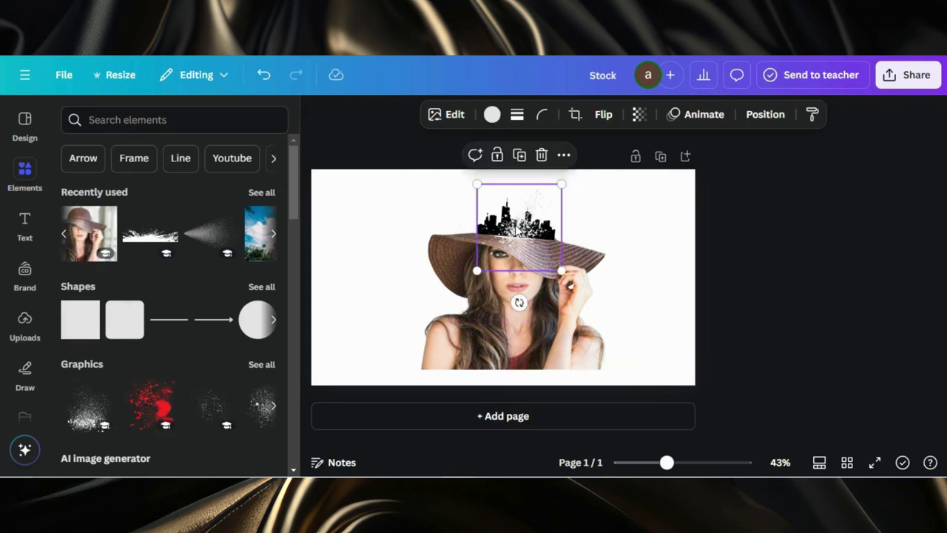
- Shrink and tilt the splatter at the skyline's base and color it black
left_click_drag(561, 184, 522, 228)
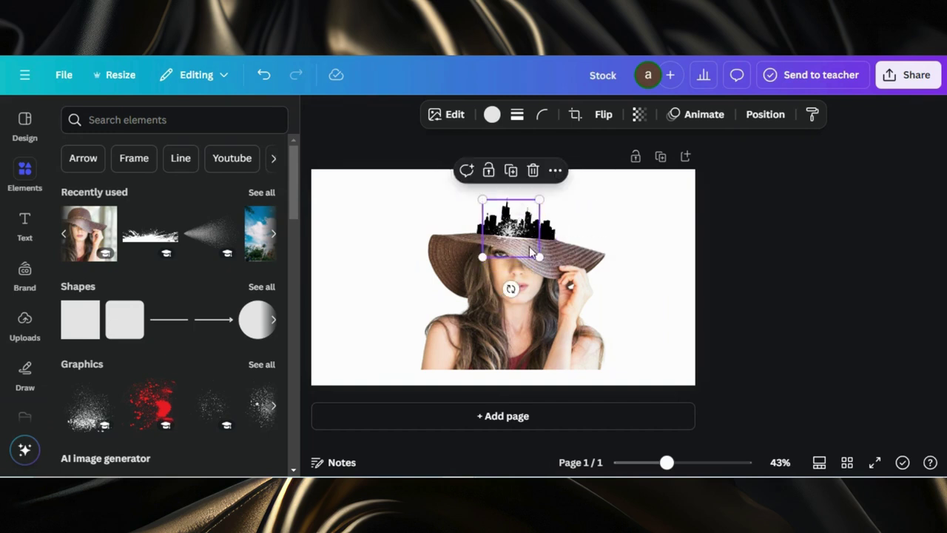
left_click_drag(510, 288, 485, 284)
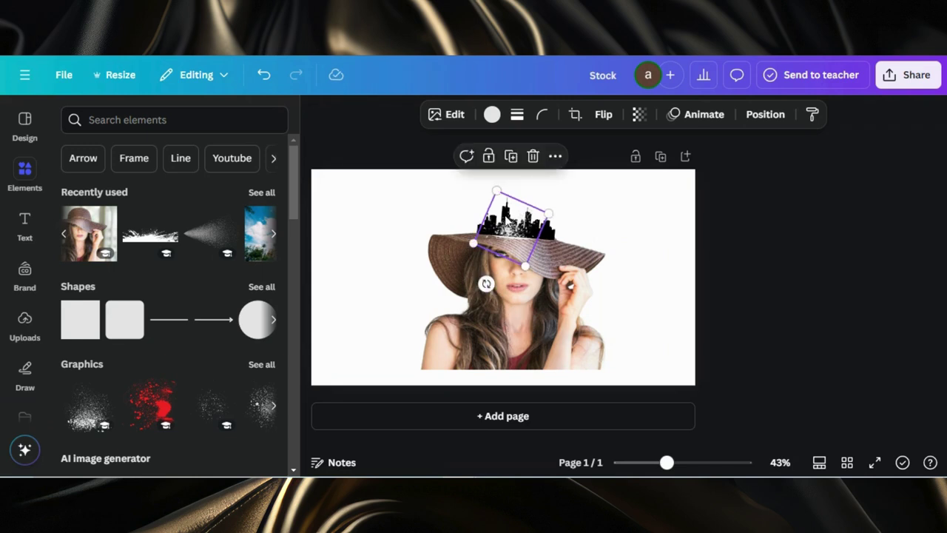
left_click(491, 115)
left_click(114, 230)
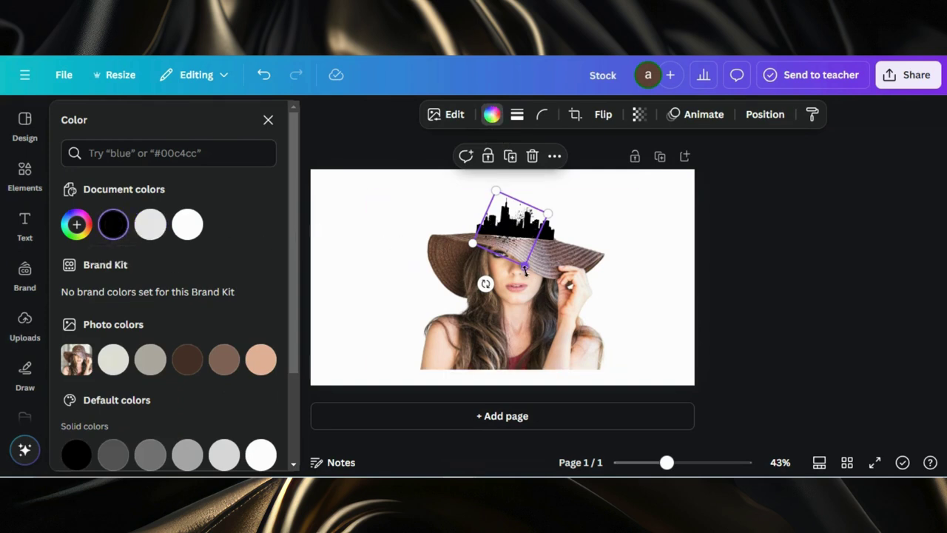
mouse_move(523, 267)
left_mouse_down()
mouse_move(521, 222)
mouse_move(518, 259)
mouse_move(516, 251)
left_mouse_up()
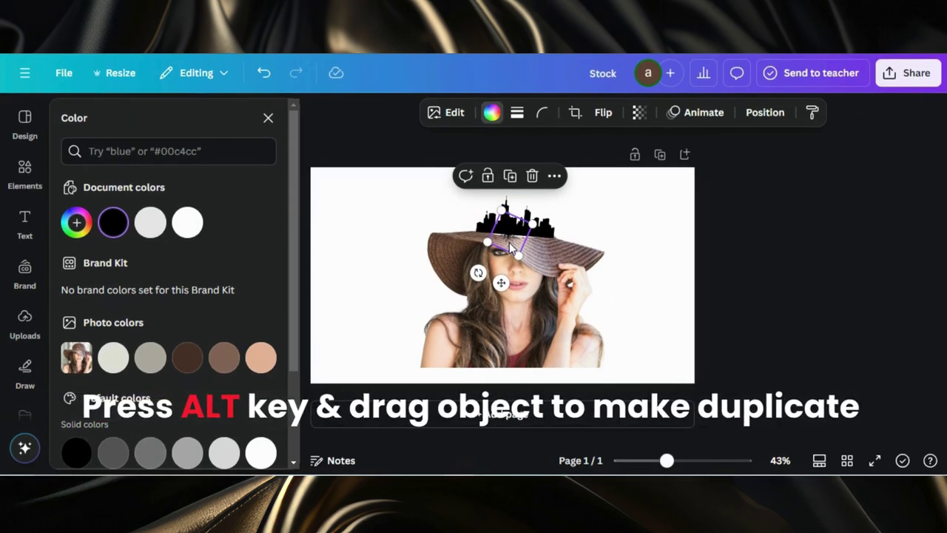
- Duplicate the black splatter along the base and sides of the skyline
left_click_drag(514, 238, 496, 223)
left_click(496, 223)
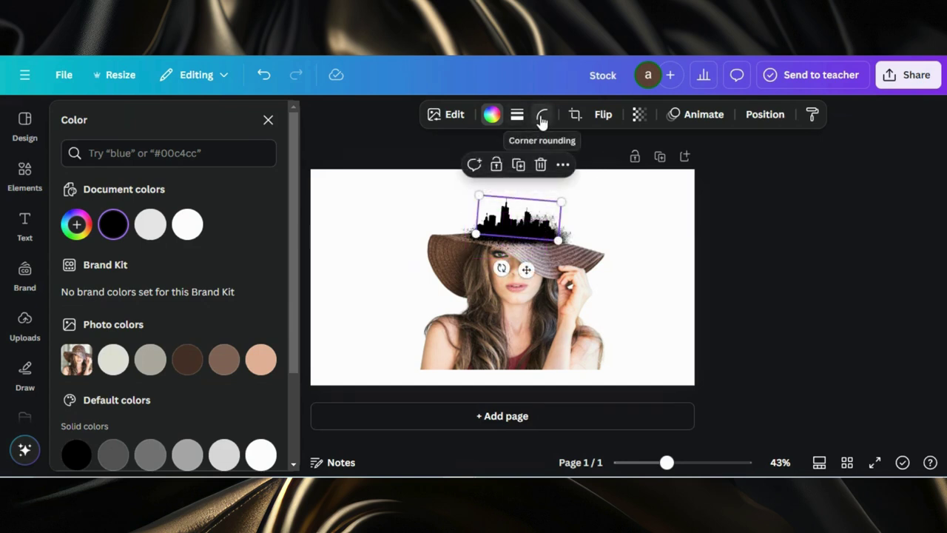
- Apply an Outline shadow effect to the city skyline graphic
left_click(444, 114)
scroll(184, 273, "down", 2)
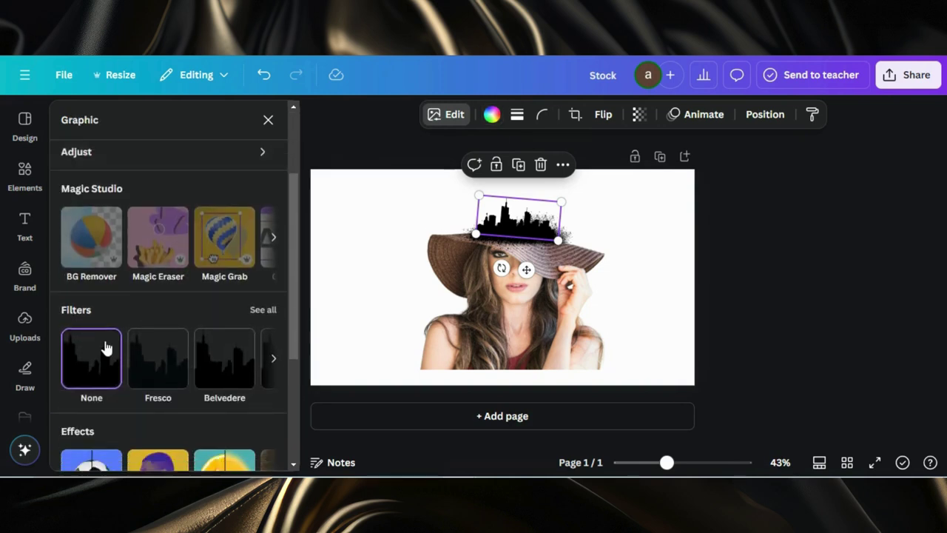
scroll(106, 344, "down", 3)
left_click(100, 317)
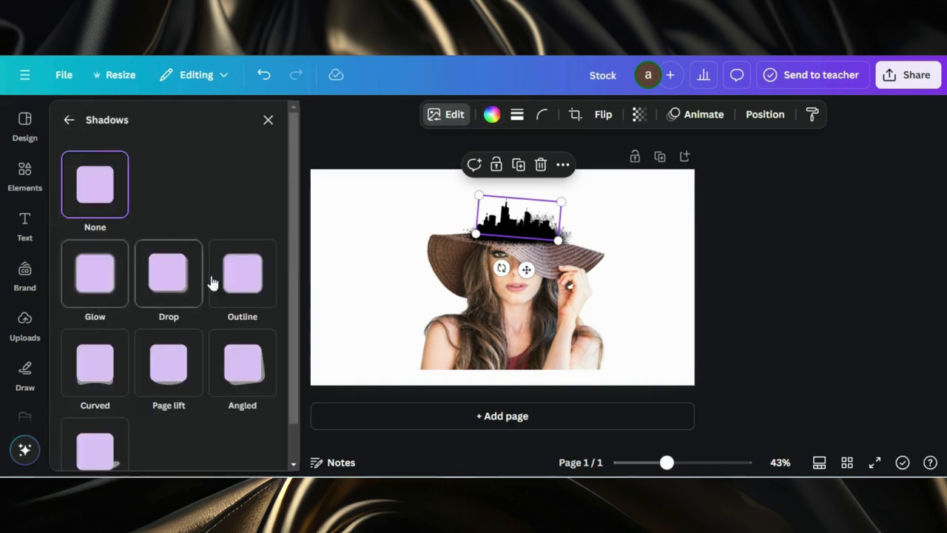
left_click(228, 293)
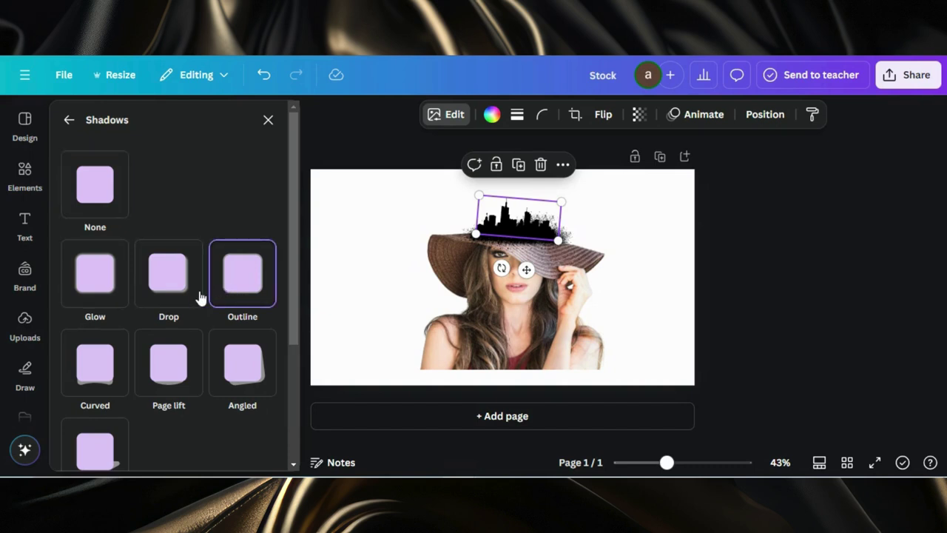
- Set the skyline's outline shadow color to a light red around #C88686
scroll(207, 370, "down", 3)
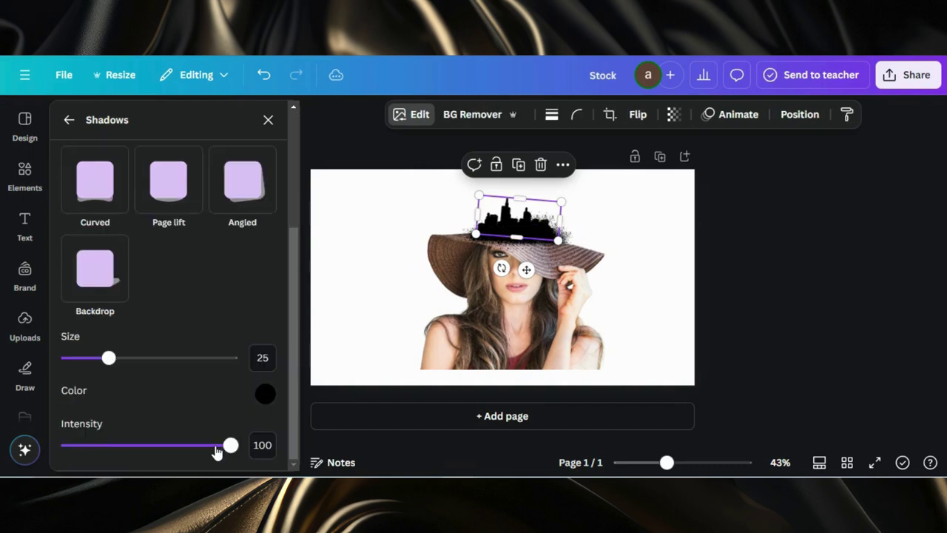
left_click(265, 393)
left_click_drag(298, 301, 319, 268)
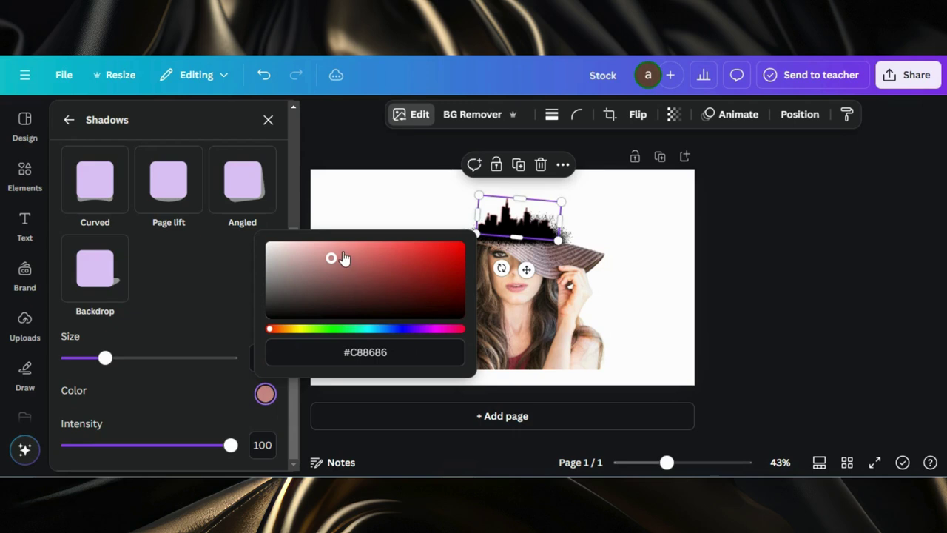
left_click(640, 239)
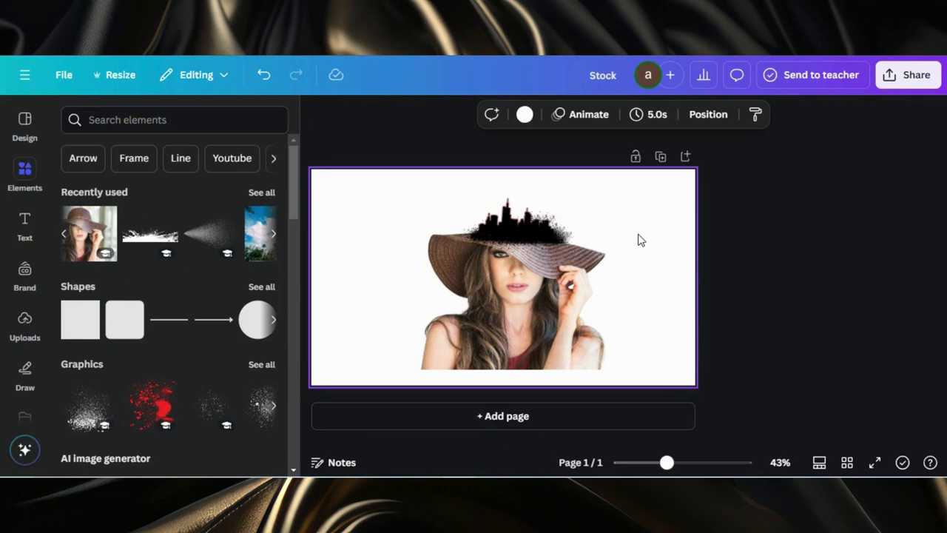
- Delete the surplus splatter copies at the right end of the skyline
left_click(571, 235)
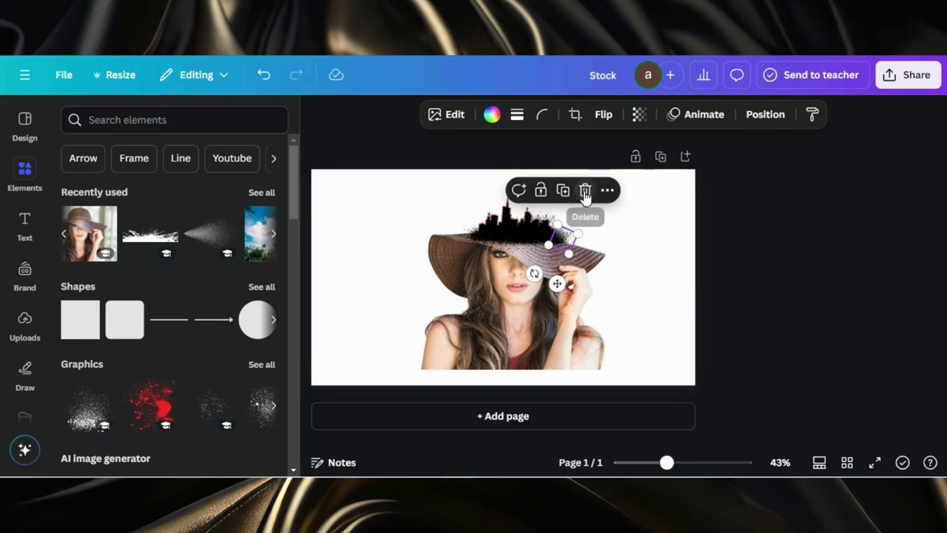
left_click(586, 190)
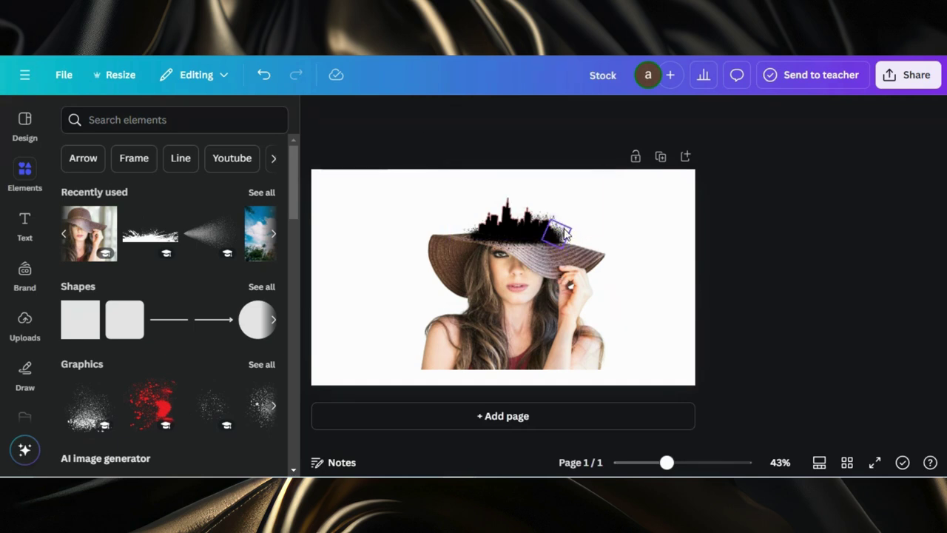
left_click(565, 234)
left_click(342, 279)
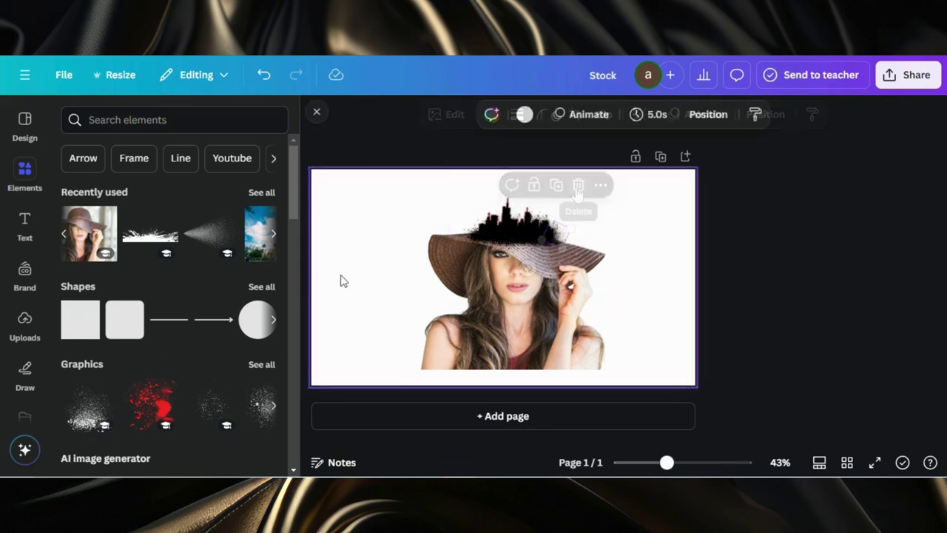
- Add the Black Paint Splatter Border graphic and enlarge it across the bottom edge of the woman's photo
left_click(161, 236)
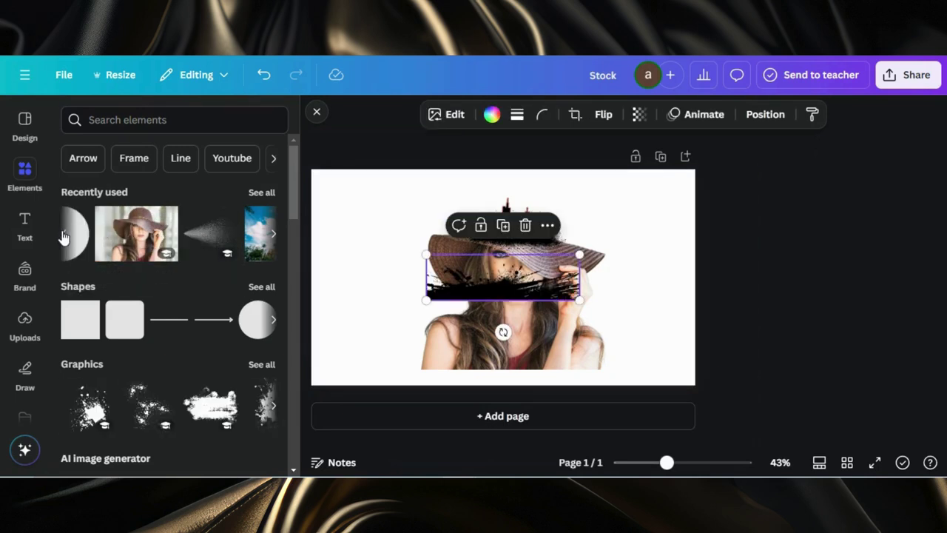
left_click(105, 218)
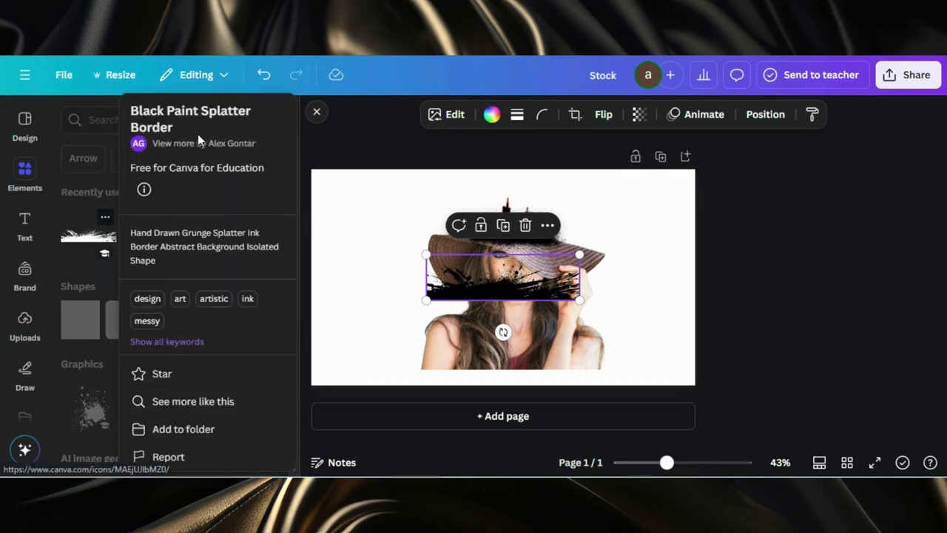
left_click(316, 111)
left_click_drag(506, 278, 504, 348)
left_click_drag(574, 320, 614, 312)
left_click_drag(614, 368, 555, 379)
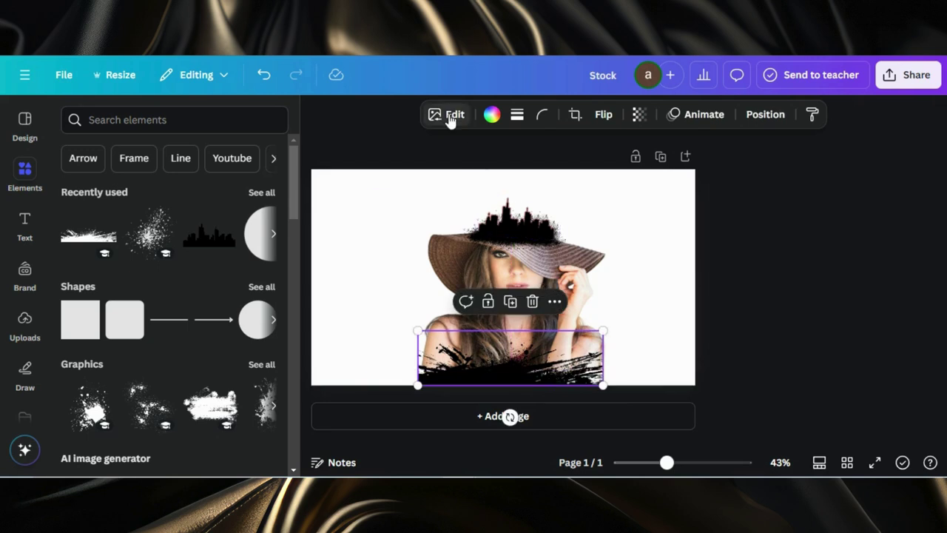
- Set the splatter border's color to white
left_click(492, 115)
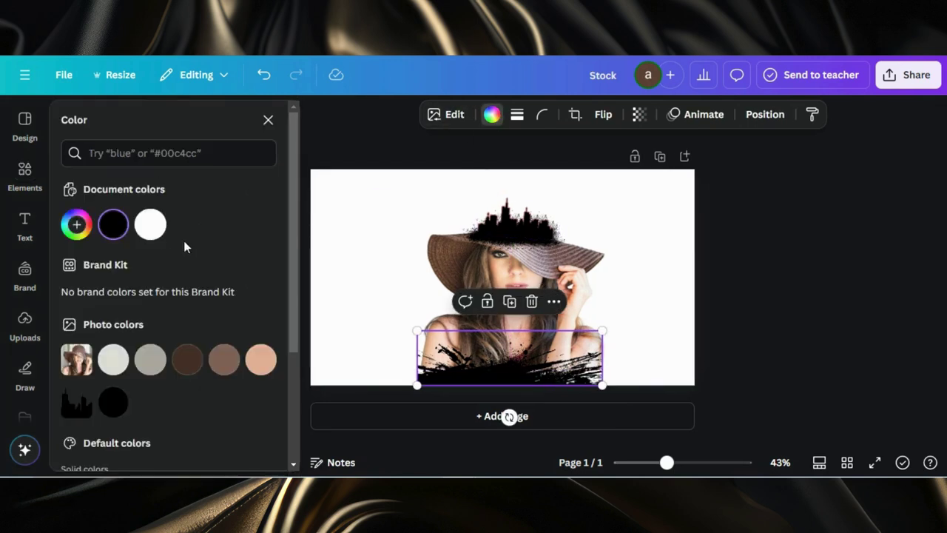
left_click(152, 226)
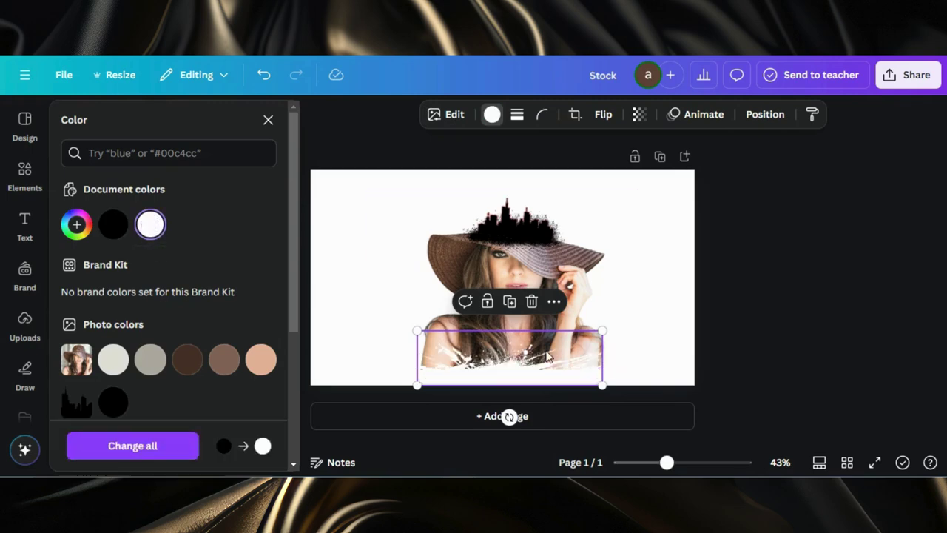
- Open the full filter collection for the woman's photo and apply the warm Latte filter
scroll(711, 314, "down", 2)
left_click(548, 244)
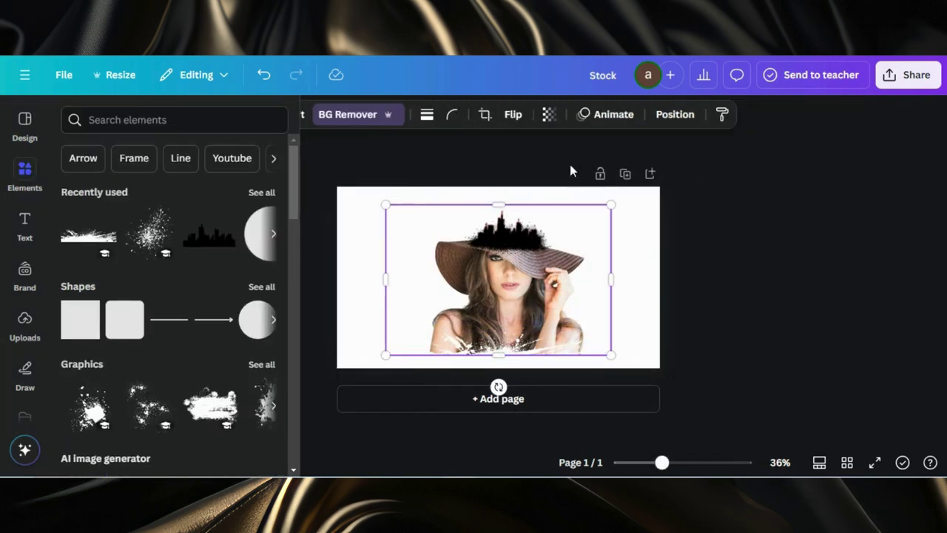
left_click(421, 120)
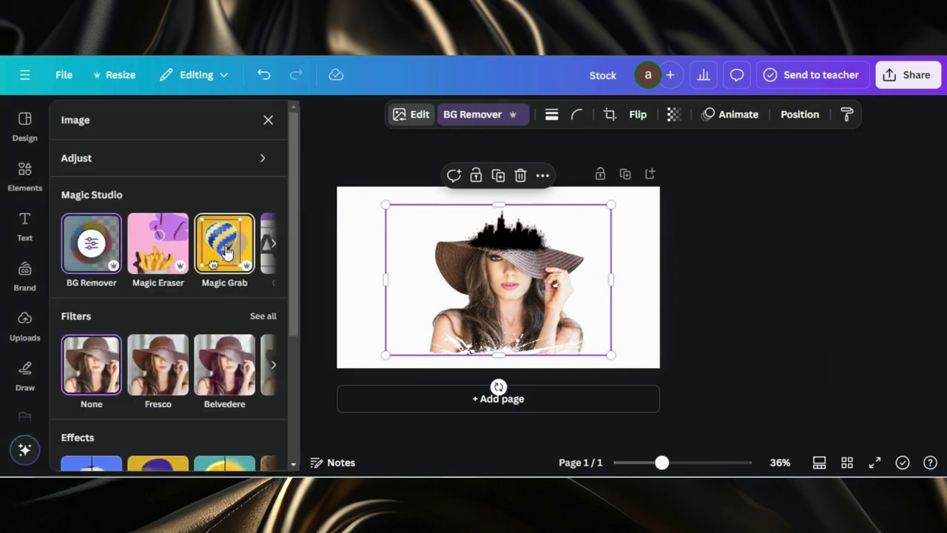
scroll(227, 253, "down", 3)
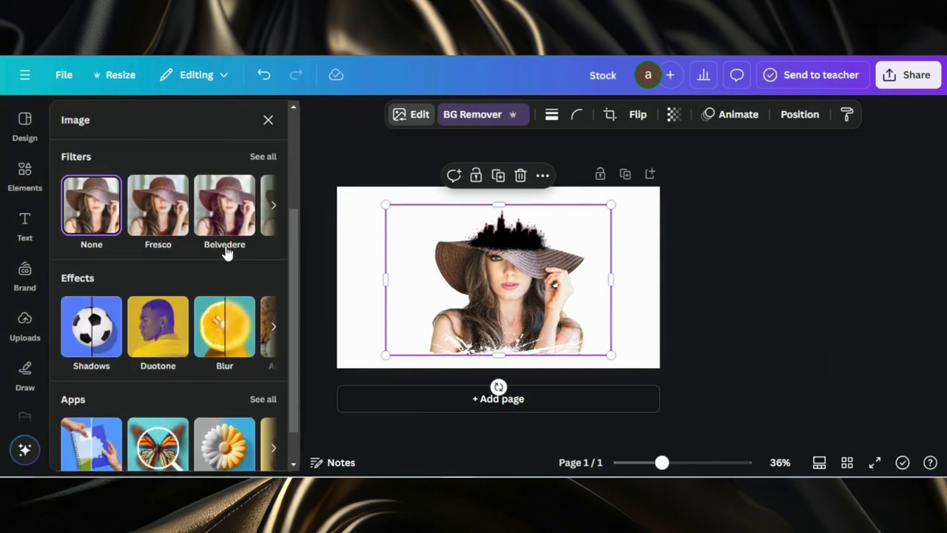
left_click(262, 156)
scroll(213, 246, "down", 3)
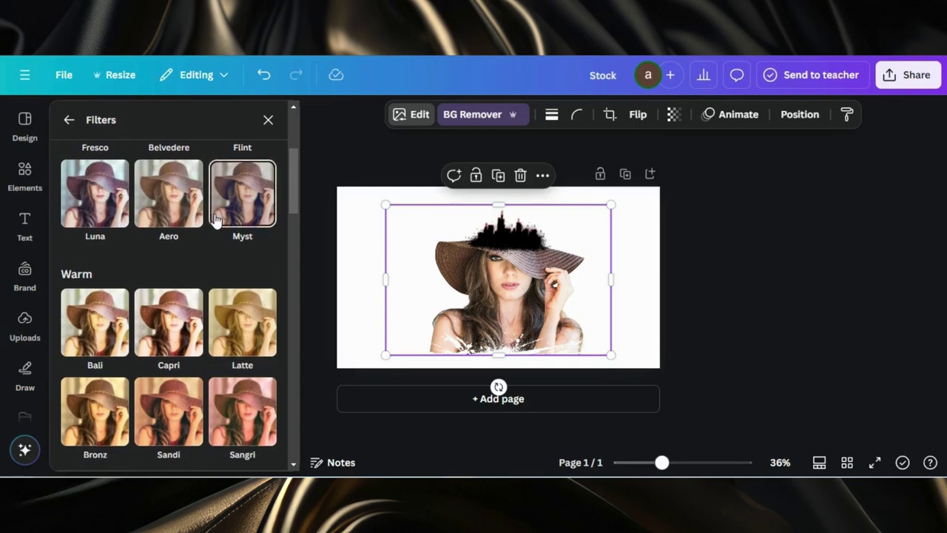
left_click(240, 319)
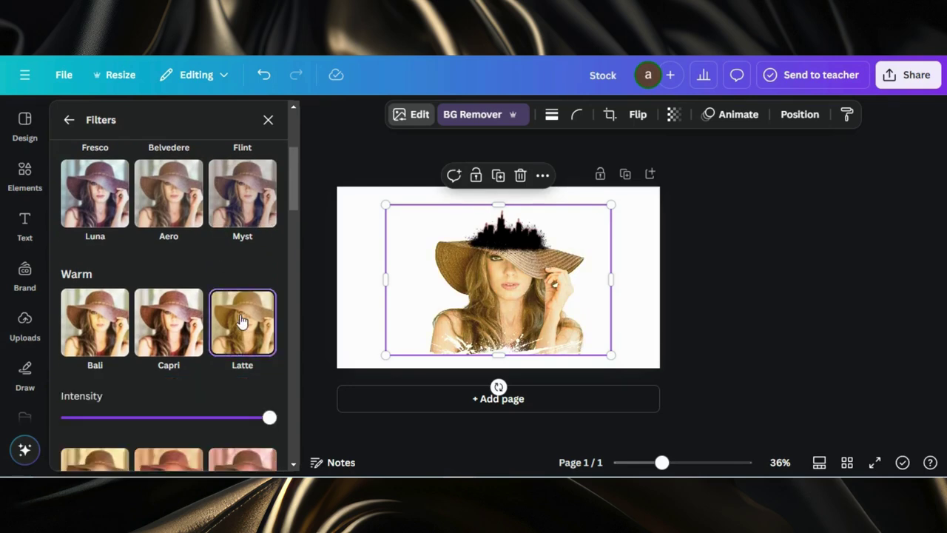
- Replace the filter on the woman's photo with the mono Noir filter at full intensity
scroll(240, 320, "down", 15)
scroll(241, 319, "down", 1)
left_click(250, 294)
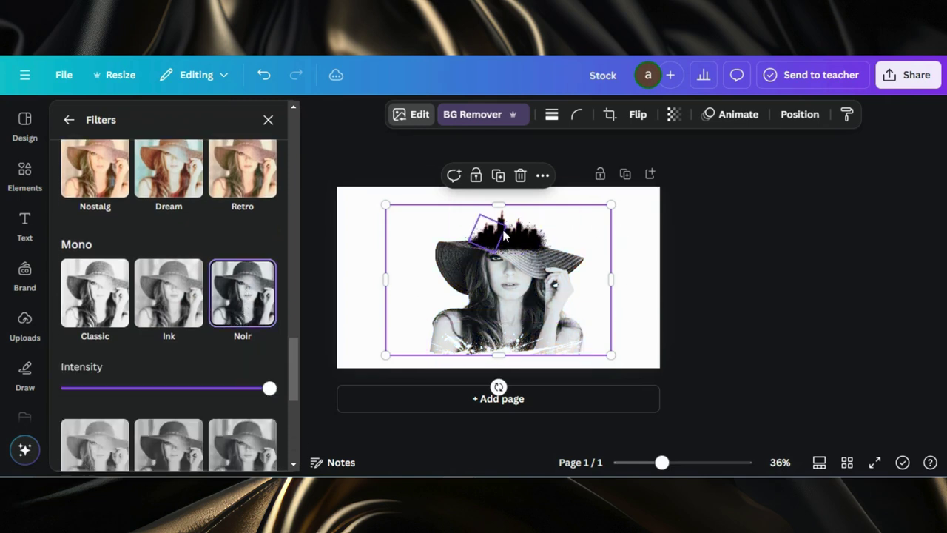
left_click(754, 277)
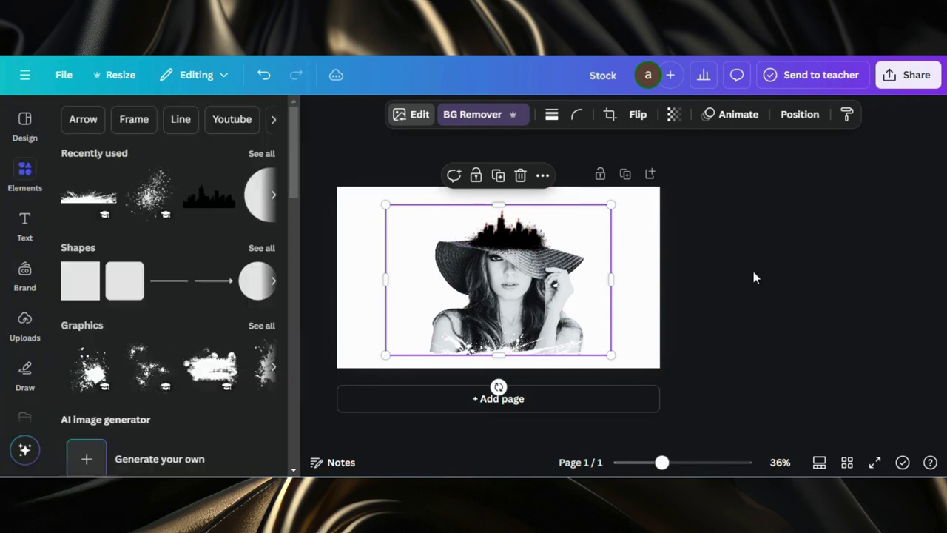
- Slightly reduce the size of the skyline's outline shadow and set its color to a stronger red around #C26060
left_click(507, 222)
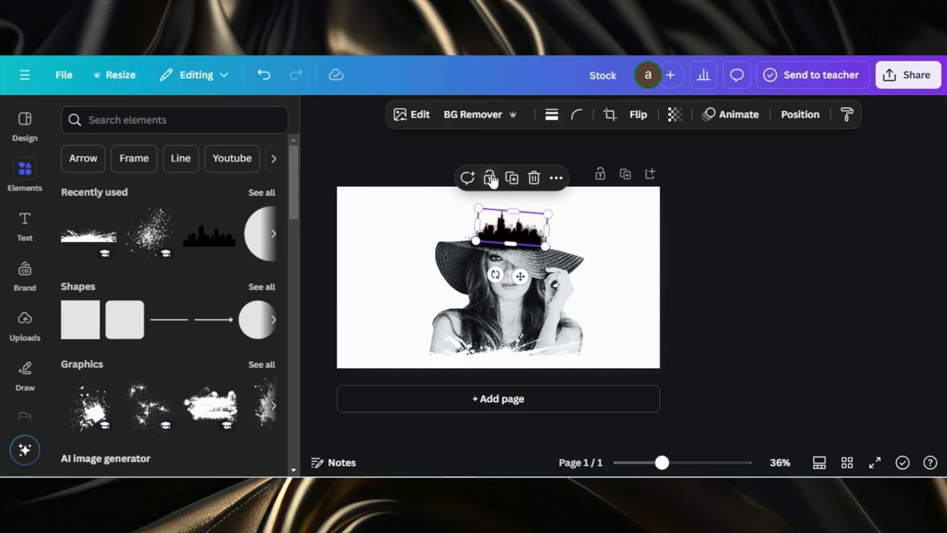
left_click(415, 116)
scroll(94, 296, "down", 3)
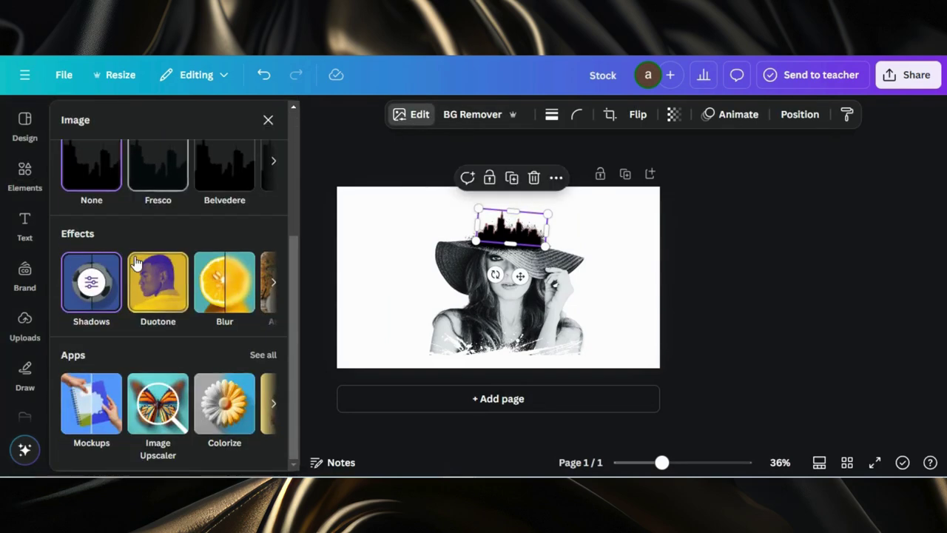
left_click(80, 283)
scroll(245, 317, "down", 3)
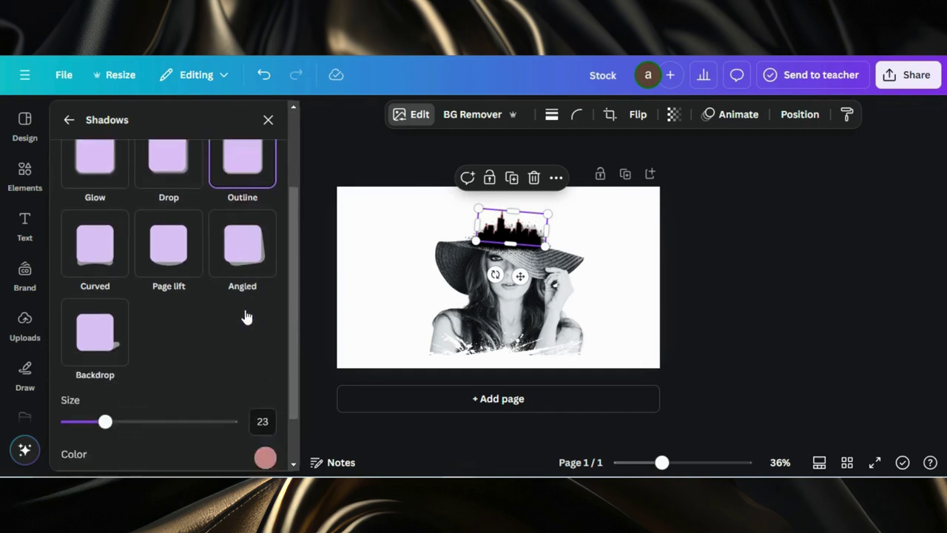
left_click(265, 394)
left_click_drag(275, 256, 348, 295)
left_click(362, 270)
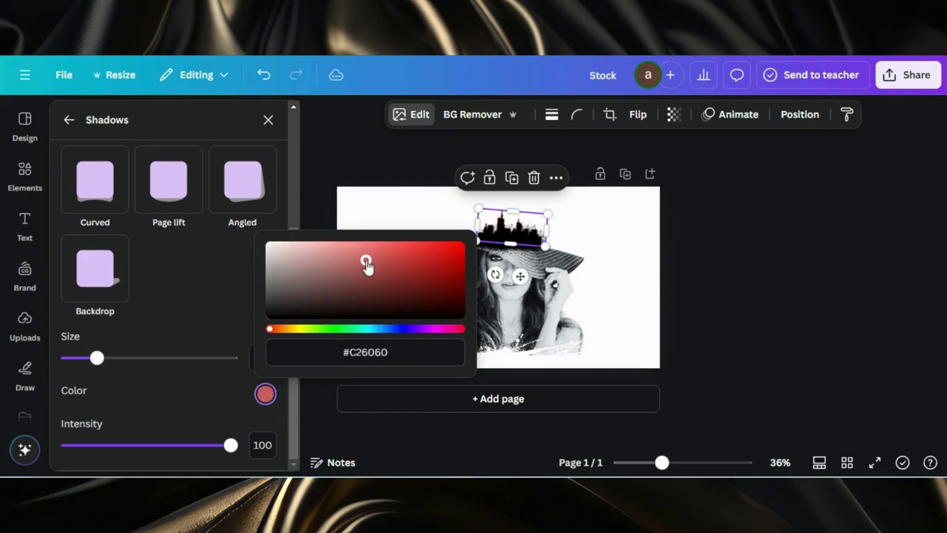
left_click(686, 259)
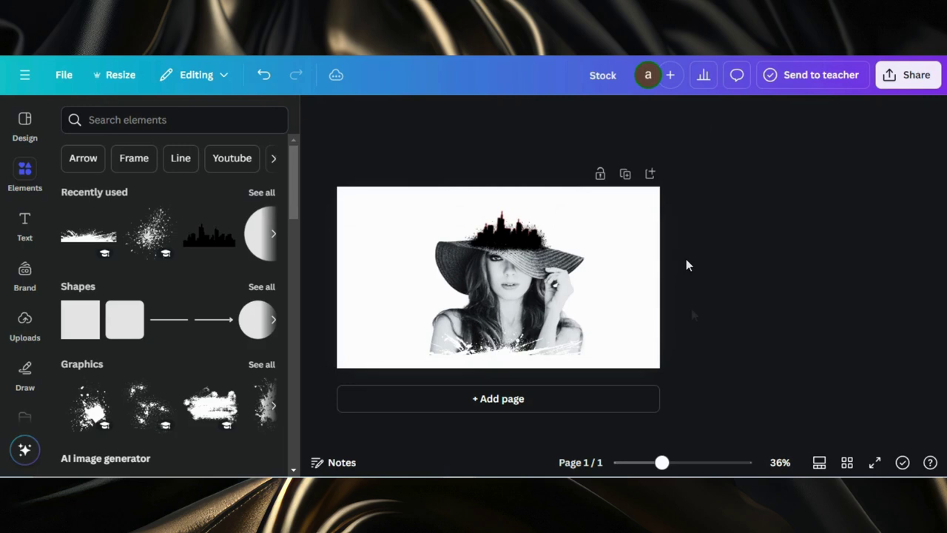
- Download the finished design as a PNG at 1,280 × 720 px without a file size limit
left_click(908, 74)
scroll(805, 223, "down", 1)
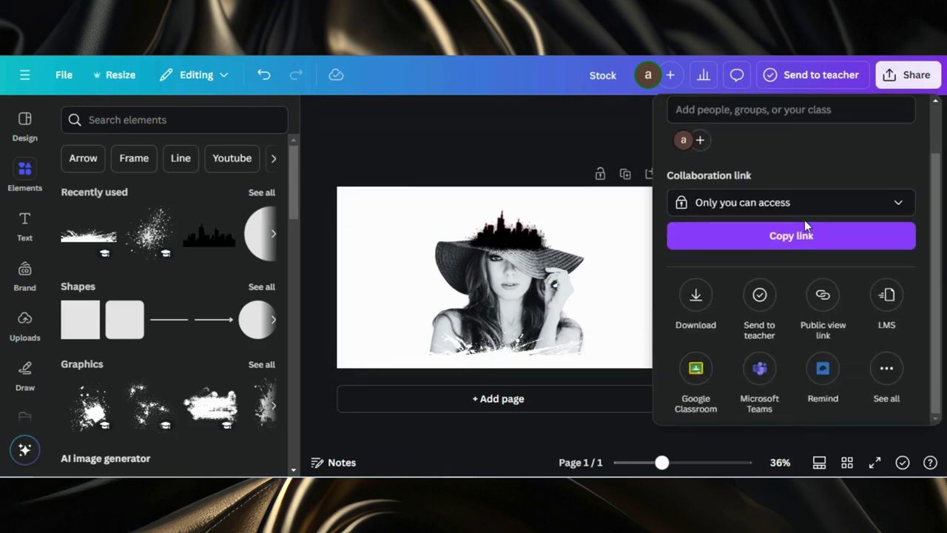
left_click(695, 296)
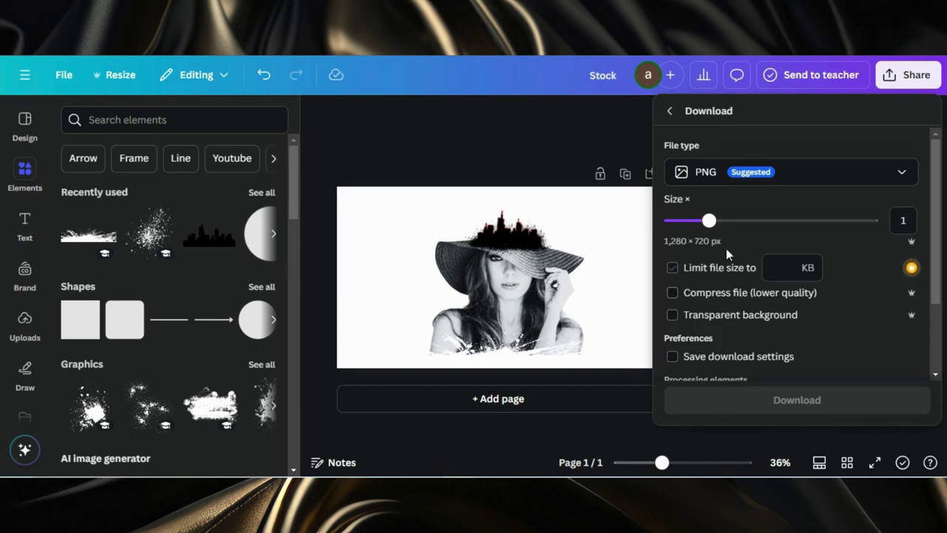
left_click(710, 269)
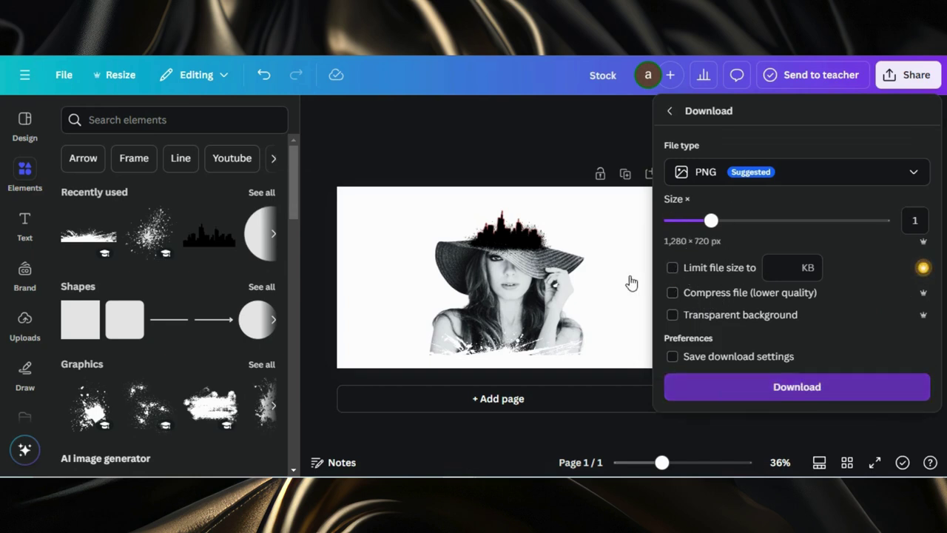
left_click(712, 385)
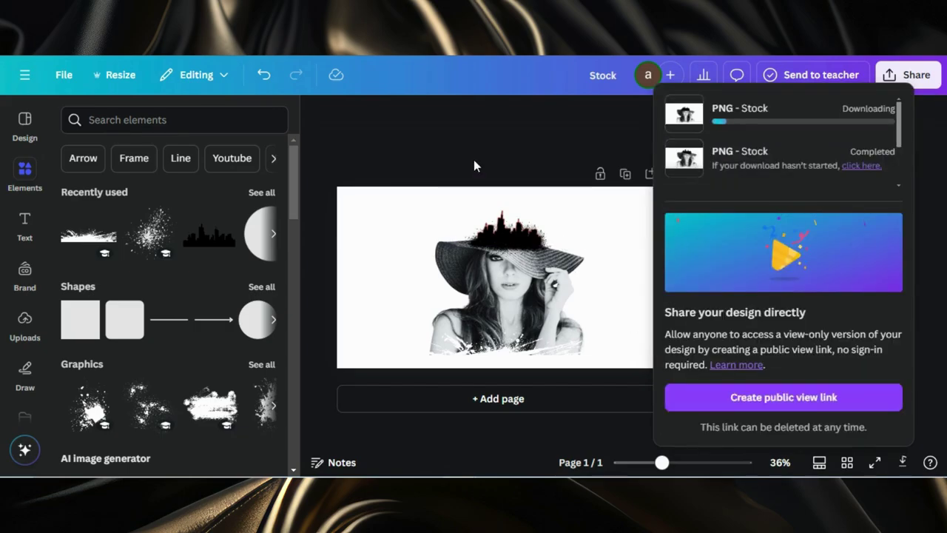